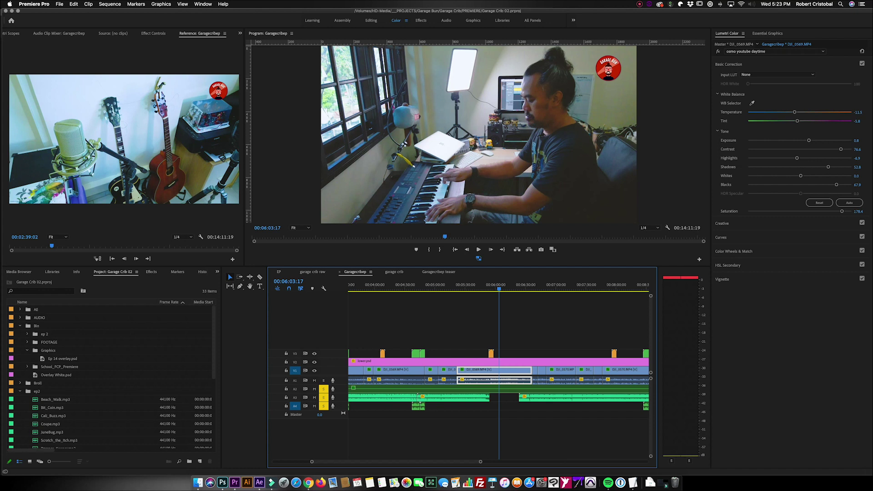
Look over the whole Garagecribep sequence and the section of the timeline around the playhead
{"action": "key", "text": "minus"}
{"action": "key", "text": "minus"}
{"action": "key", "text": "minus"}
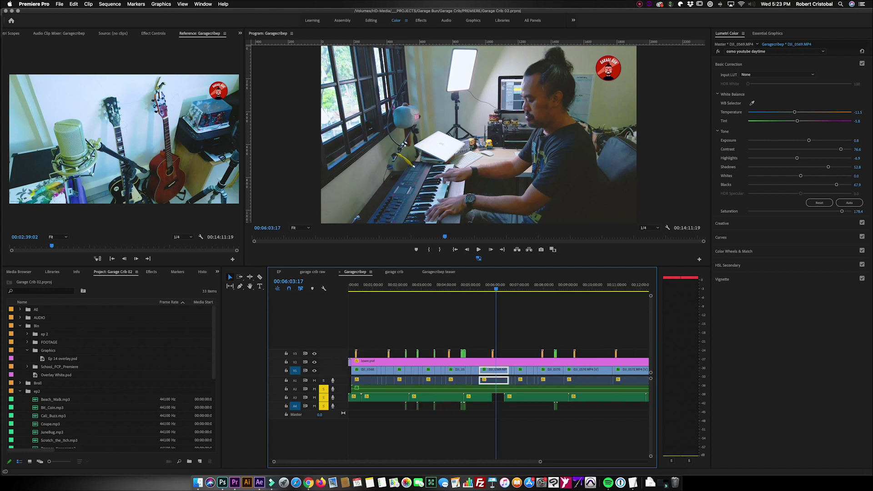
{"action": "key", "text": "minus"}
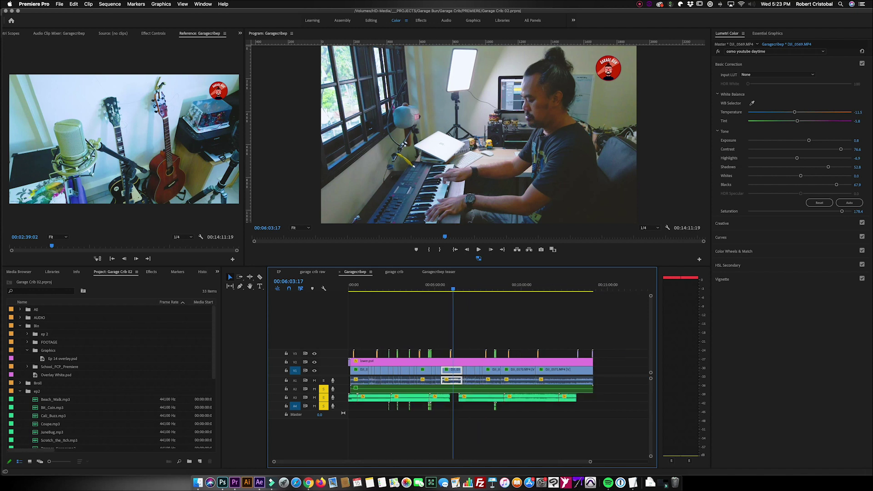
{"action": "key", "text": "equal"}
{"action": "key", "text": "equal"}
{"action": "key", "text": "equal"}
{"action": "key", "text": "equal"}
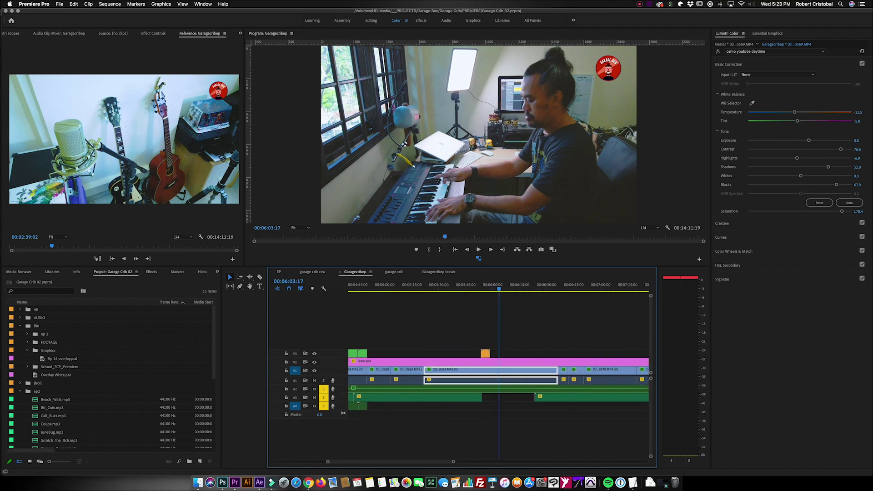
{"action": "key", "text": "equal"}
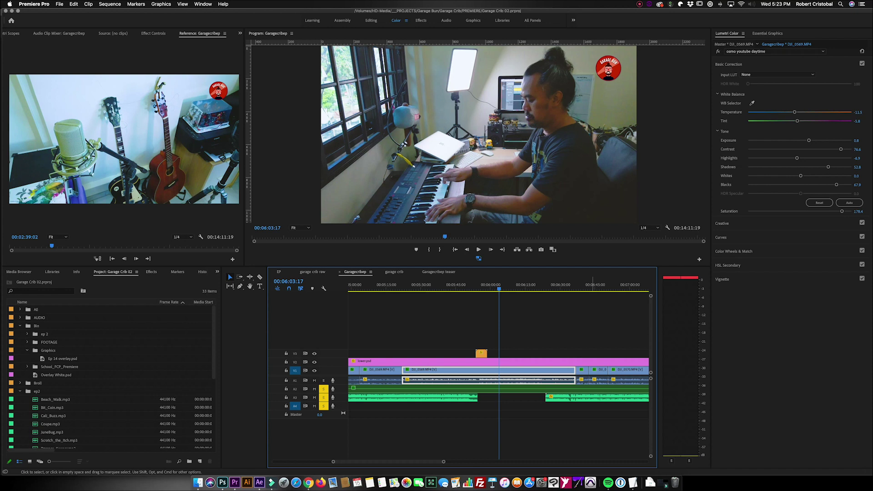
Deselect the footage clip and hide the V2 video track that holds the lower.psd overlay
{"action": "key", "text": "super+shift+a"}
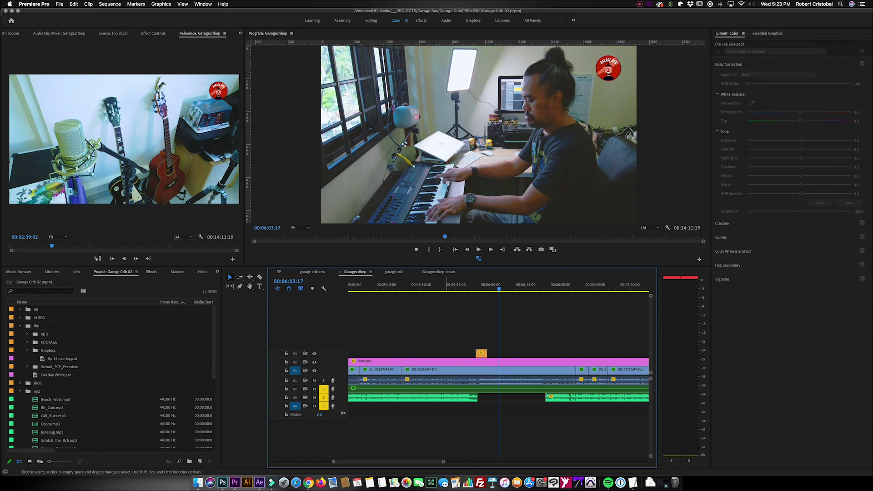
{"action": "key", "text": "="}
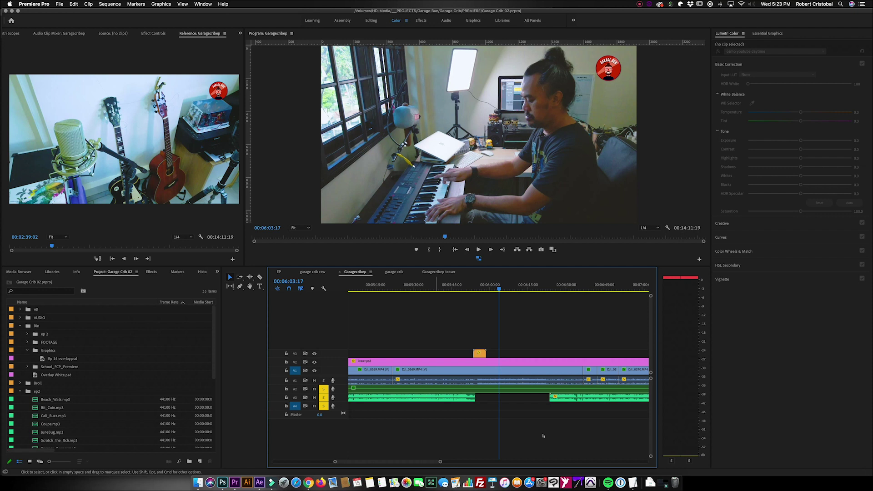
{"action": "key", "text": "d"}
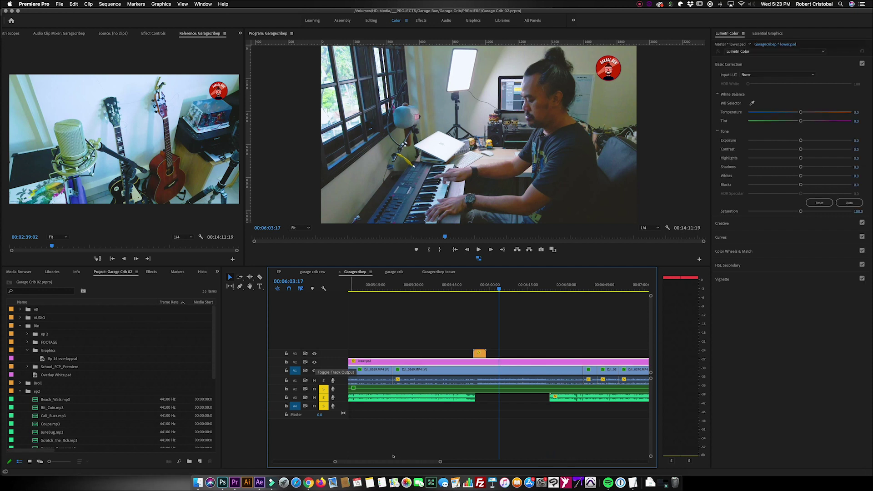
{"action": "left_click", "coordinate": [314, 362]}
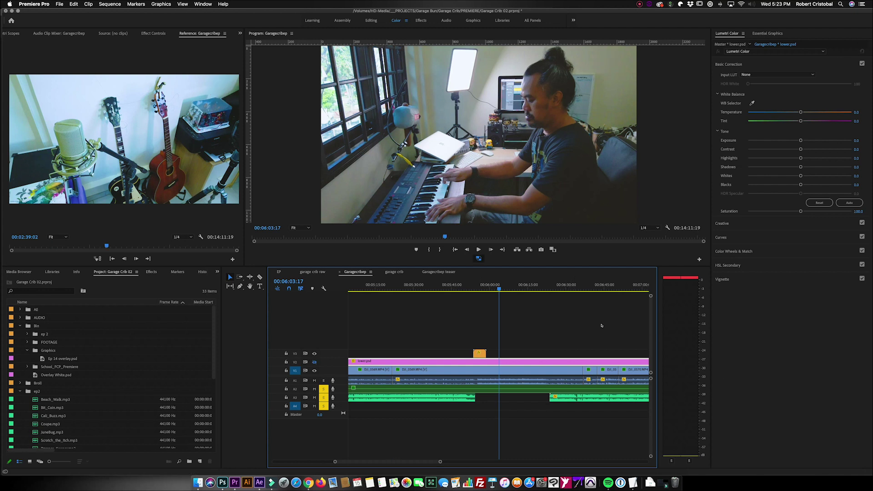
{"action": "left_click", "coordinate": [478, 258]}
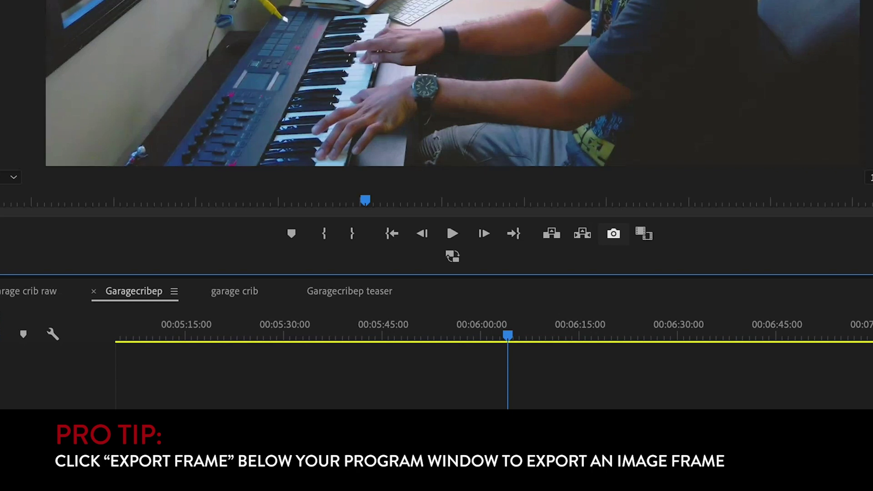
Export the frame at 00:06:04:03 as a JPEG still into the Thumbnail folder without importing it into the project
{"action": "left_click", "coordinate": [614, 233]}
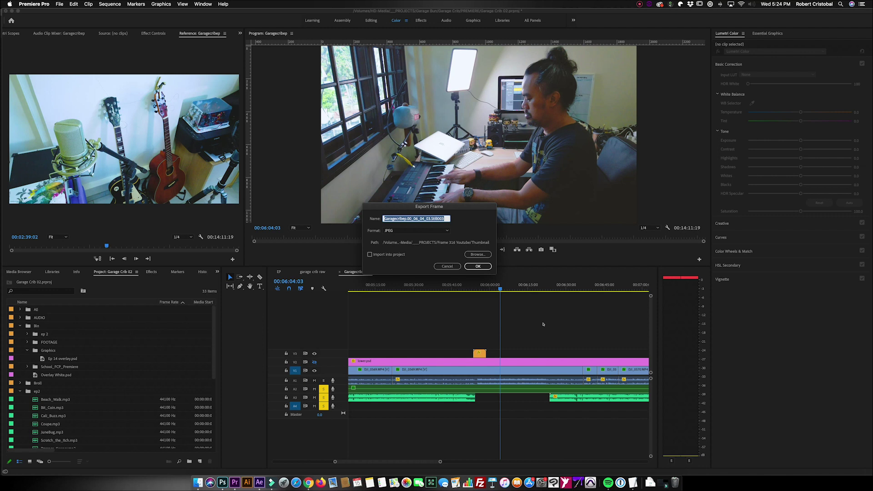
{"action": "key", "text": "Escape"}
{"action": "key", "text": "Tab"}
{"action": "key", "text": "Tab"}
{"action": "key", "text": "space"}
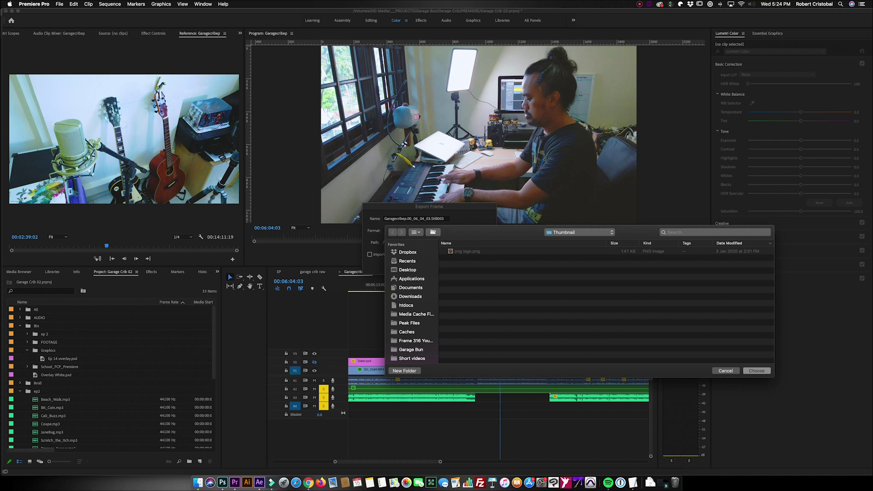
{"action": "key", "text": "Return"}
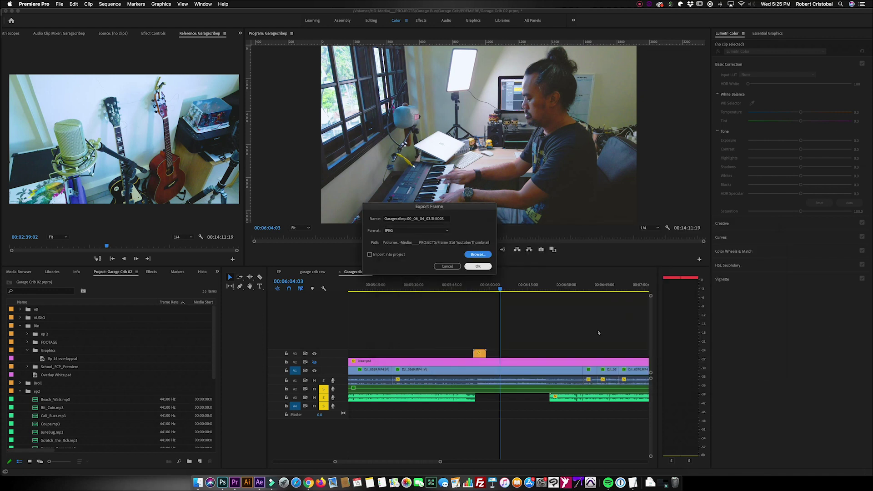
{"action": "key", "text": "Return"}
Switch to Finder and preview the exported still in the Thumbnail folder
{"action": "key", "text": "super+Tab"}
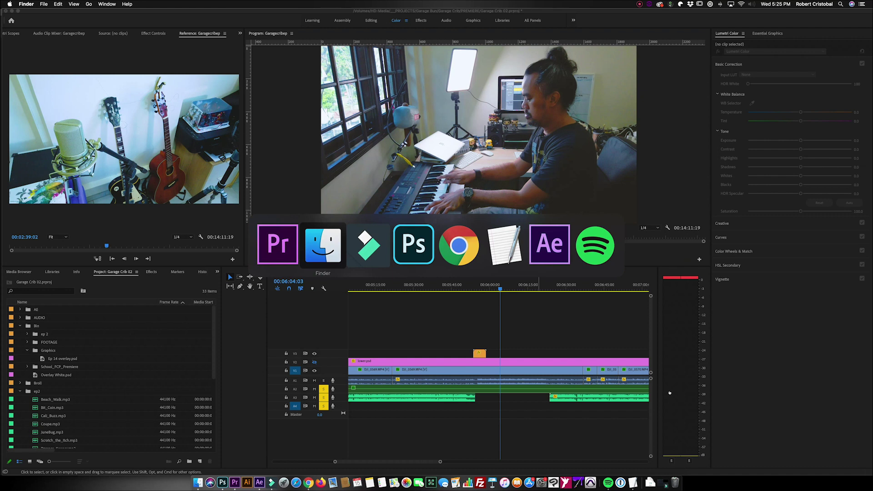
{"action": "key", "text": "space"}
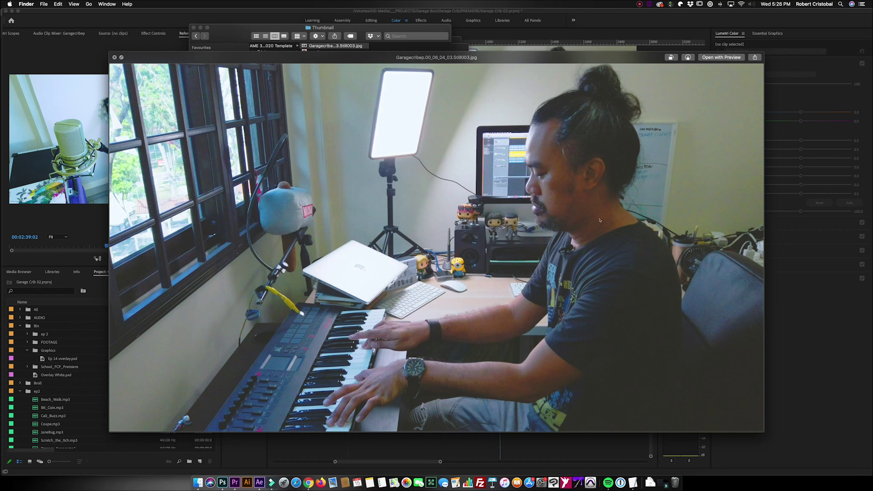
{"action": "key", "text": "space"}
Switch to Photoshop and create a new 1920 x 1080 pixel document at 72 pixels/inch in RGB Color with a white background
{"action": "key", "text": "super+Tab"}
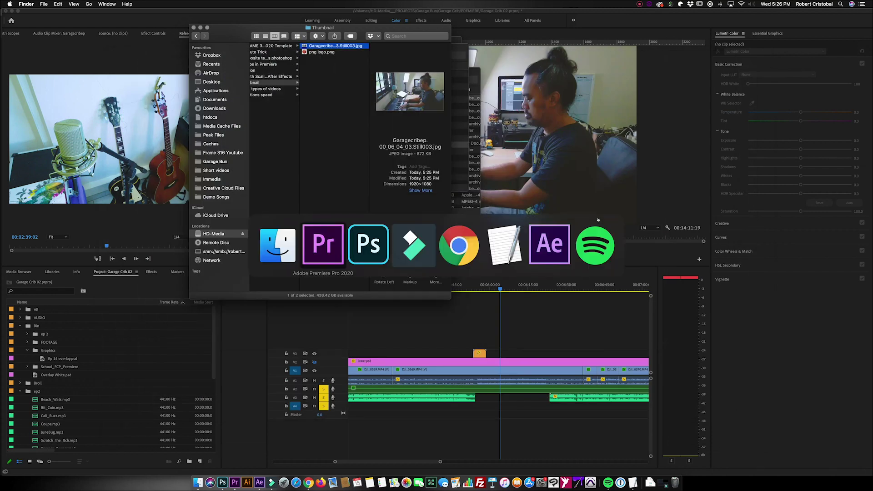
{"action": "key", "text": "super+Tab"}
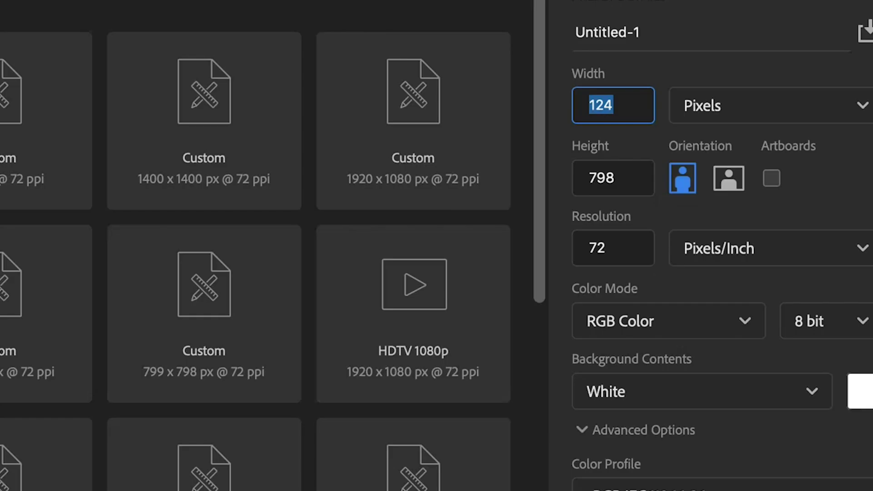
{"action": "type", "text": "1920"}
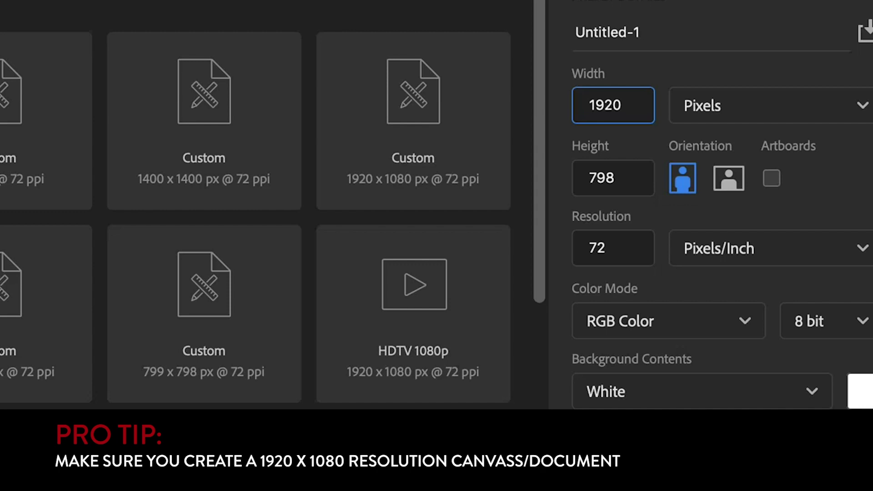
{"action": "key", "text": "Tab"}
{"action": "key", "text": "Tab"}
{"action": "type", "text": "1"}
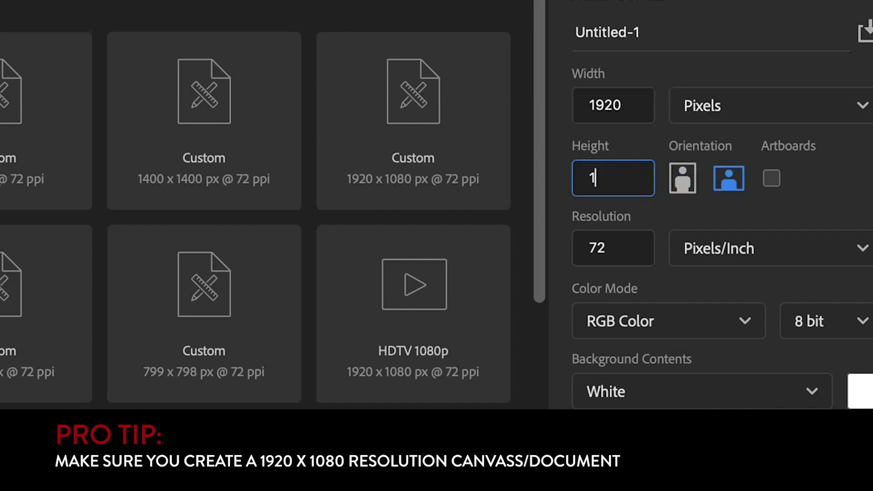
{"action": "type", "text": "080"}
{"action": "key", "text": "Return"}
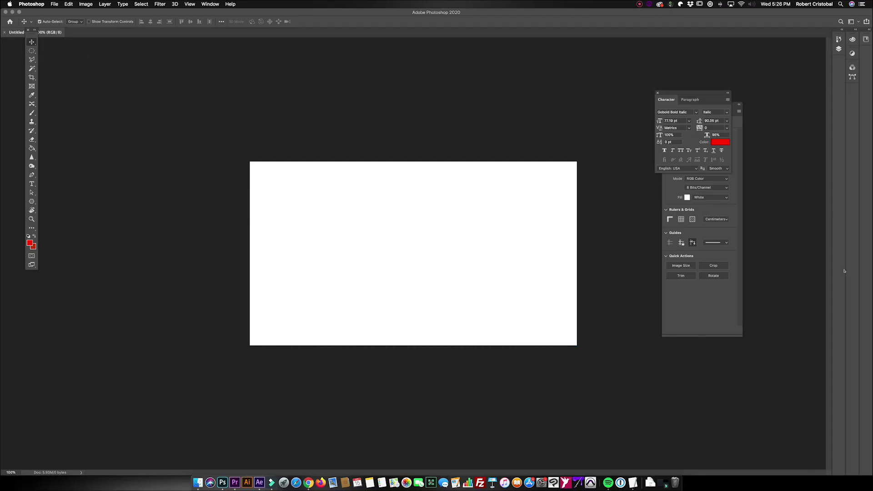
Place the exported Garagecribep still from Finder into the new document at full canvas size
{"action": "key", "text": "super+="}
{"action": "key", "text": "super+-"}
{"action": "key", "text": "super+Tab"}
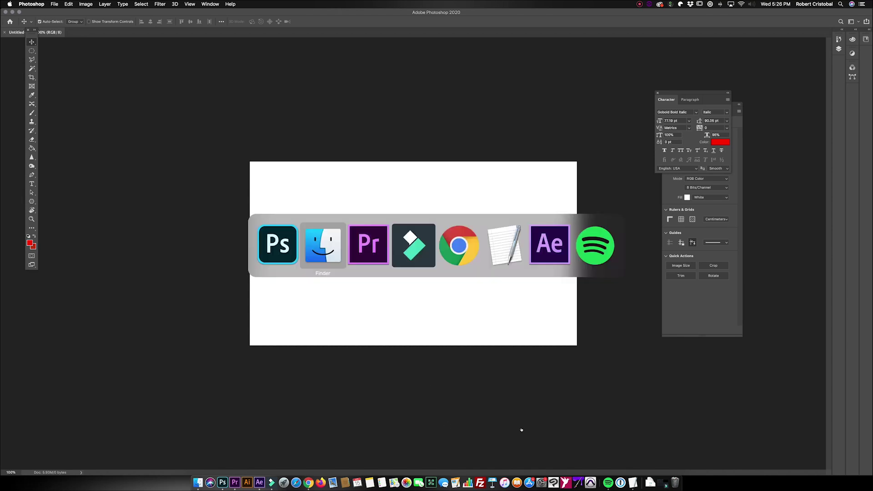
{"action": "left_click_drag", "start_coordinate": [335, 45], "coordinate": [607, 333]}
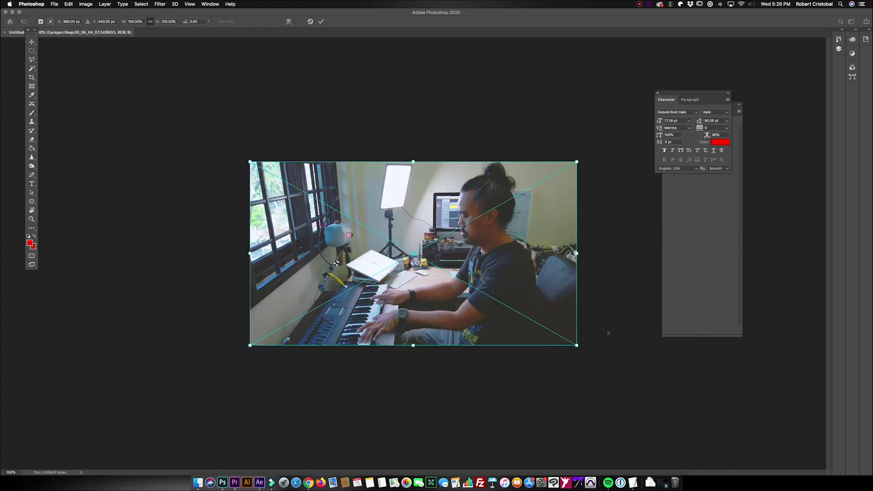
{"action": "key", "text": "Return"}
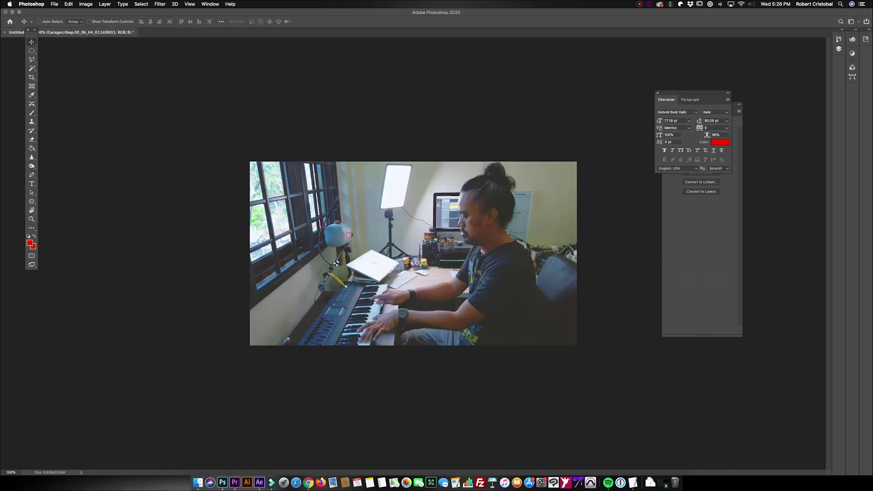
Show the Layers panel and add the text "HOME STUDIO SETUP" over the window side of the photo in Gobold Bold Italic
{"action": "left_click", "coordinate": [189, 4]}
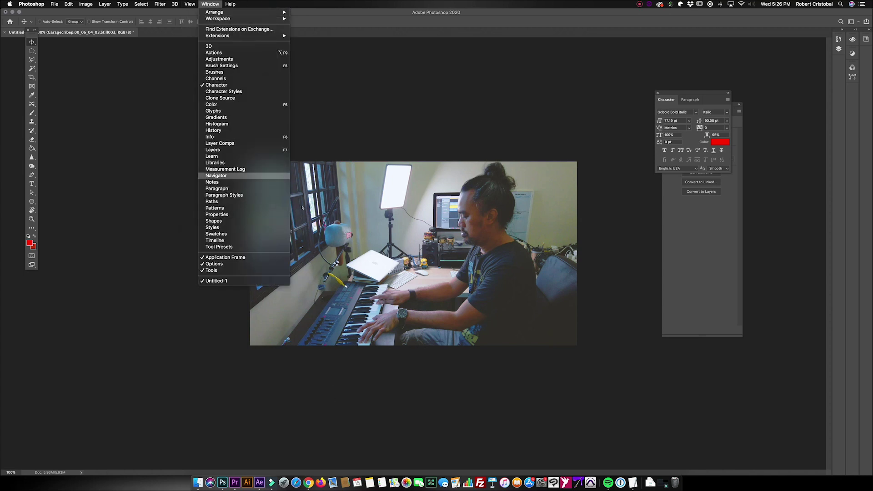
{"action": "left_click", "coordinate": [242, 150]}
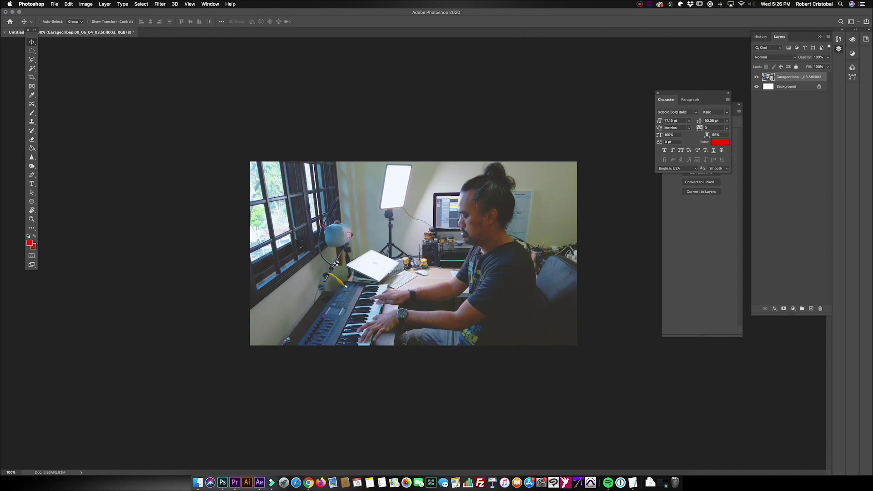
{"action": "key", "text": "t"}
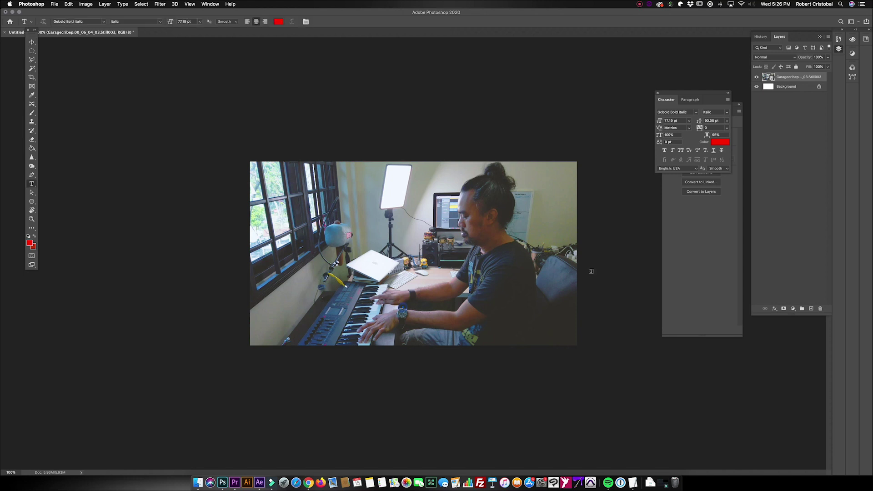
{"action": "left_click", "coordinate": [322, 245]}
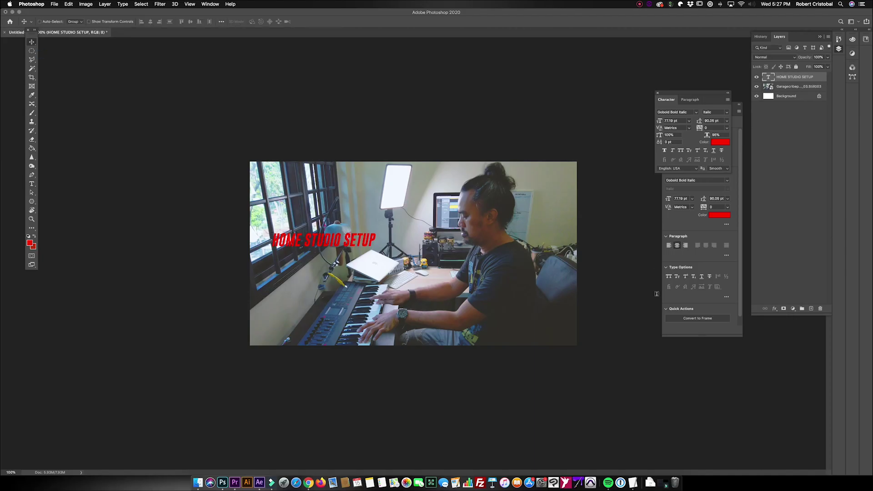
Select all of the HOME STUDIO SETUP text and set its colour to white (ffffff)
{"action": "key", "text": "super+a"}
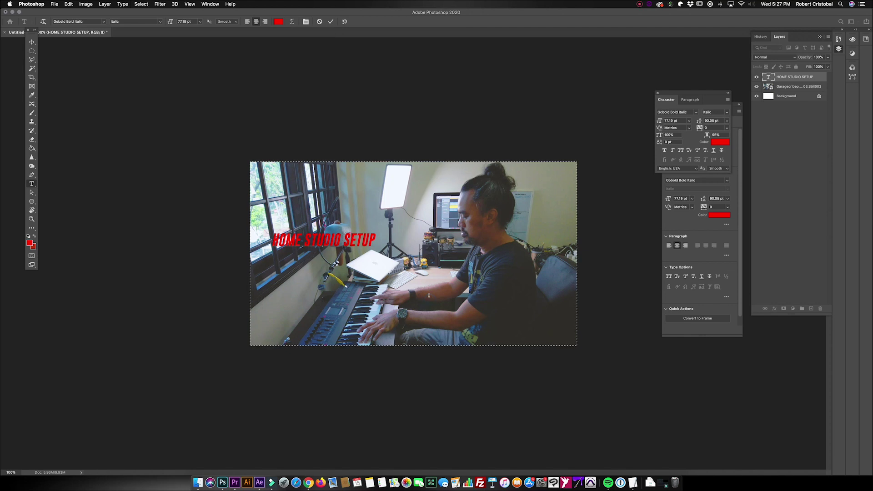
{"action": "key", "text": "super+a"}
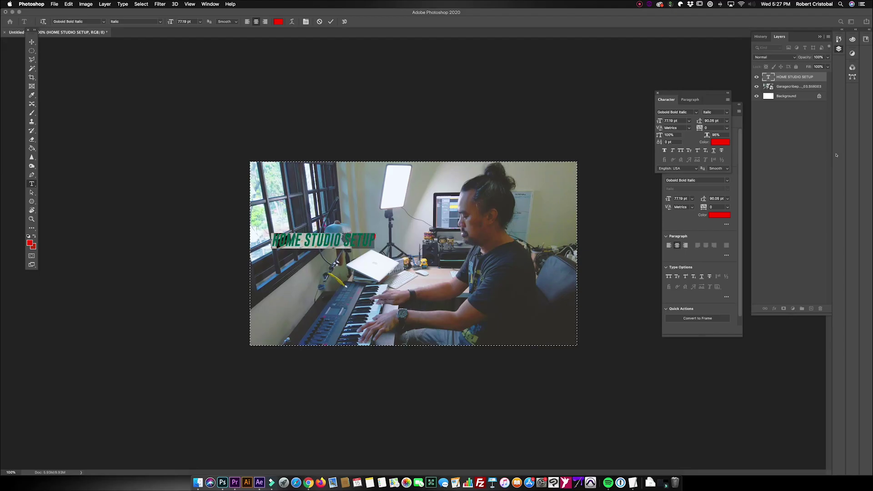
{"action": "left_click", "coordinate": [232, 467]}
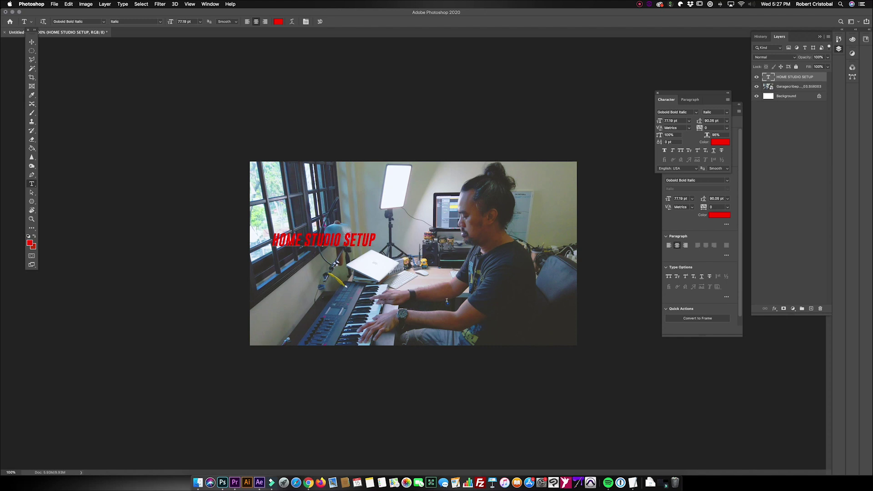
{"action": "key", "text": "Return"}
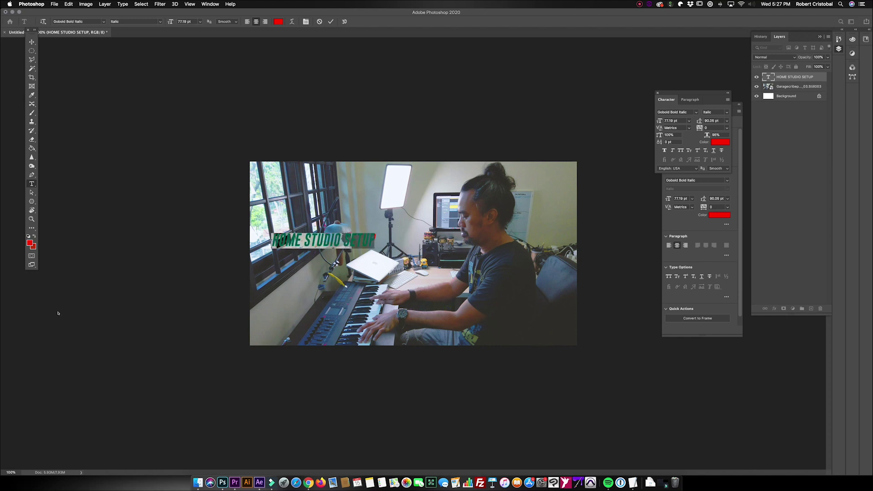
{"action": "left_click", "coordinate": [29, 243]}
{"action": "left_click_drag", "start_coordinate": [607, 327], "coordinate": [580, 309]}
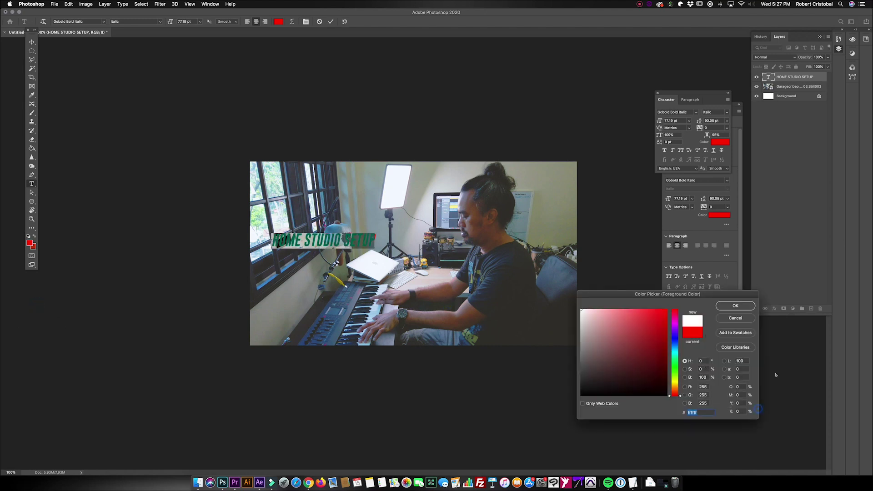
{"action": "left_click", "coordinate": [735, 305]}
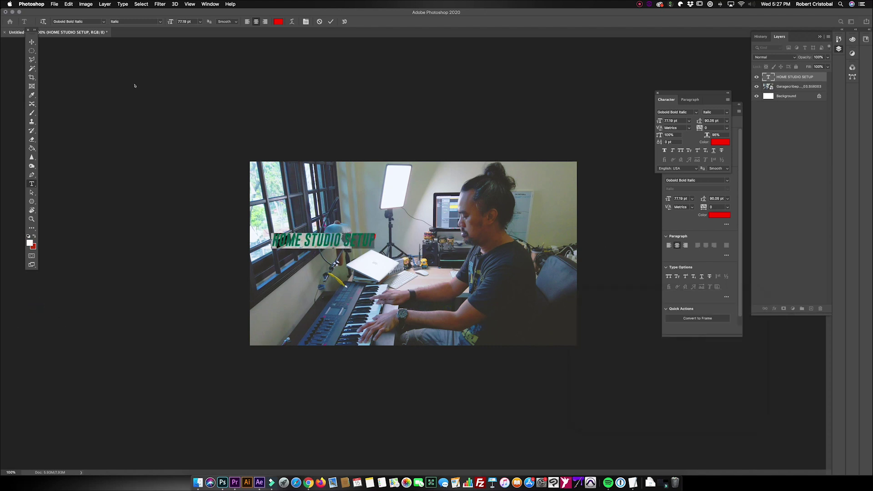
Move the HOME STUDIO SETUP text down over the laptop and enlarge it to about 96 pt
{"action": "left_click", "coordinate": [32, 41]}
{"action": "left_click_drag", "start_coordinate": [455, 298], "coordinate": [474, 324]}
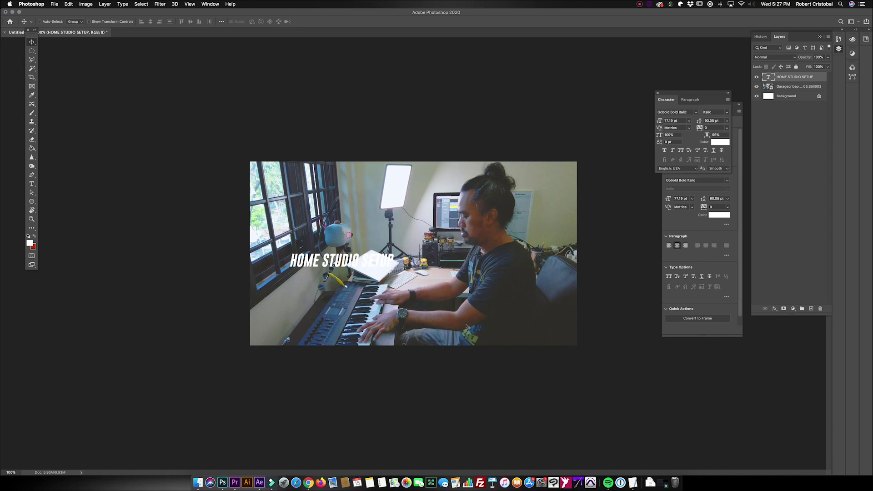
{"action": "left_click_drag", "start_coordinate": [467, 325], "coordinate": [511, 339]}
{"action": "key", "text": "ctrl+t"}
{"action": "key", "text": "Return"}
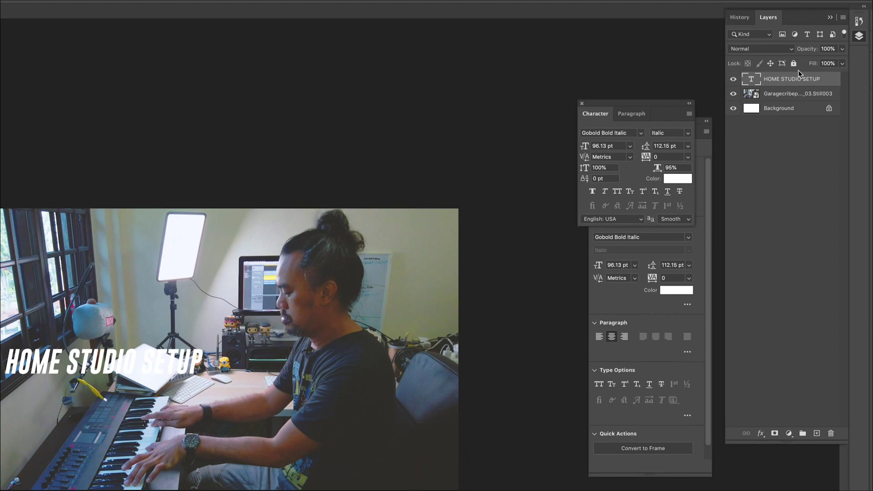
Duplicate the HOME STUDIO SETUP text layer
{"action": "key", "text": "ctrl+j"}
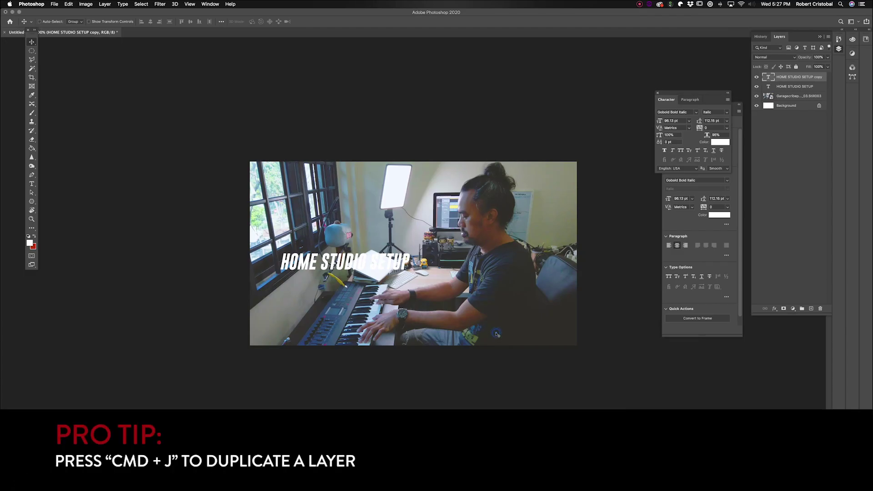
Move the duplicated title below HOME STUDIO SETUP, change its text to FOR VLOGGERS and enlarge it to about 152 pt
{"action": "left_click_drag", "start_coordinate": [496, 334], "coordinate": [491, 356]}
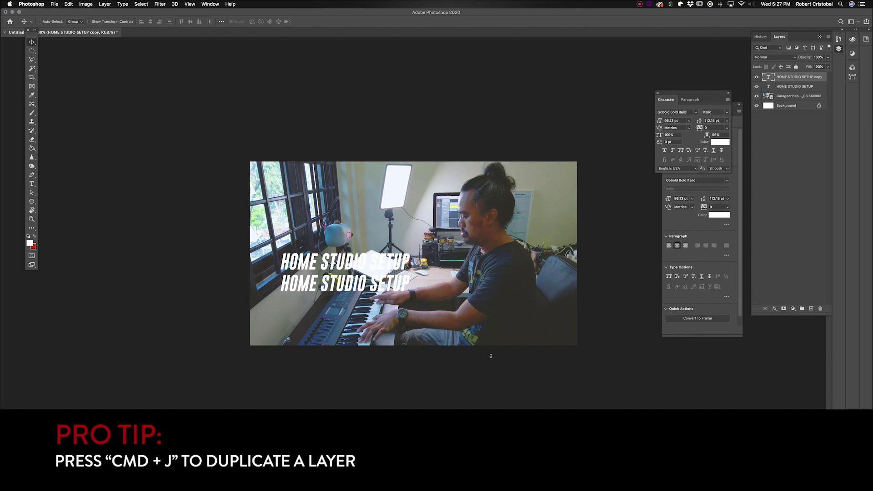
{"action": "key", "text": "Return"}
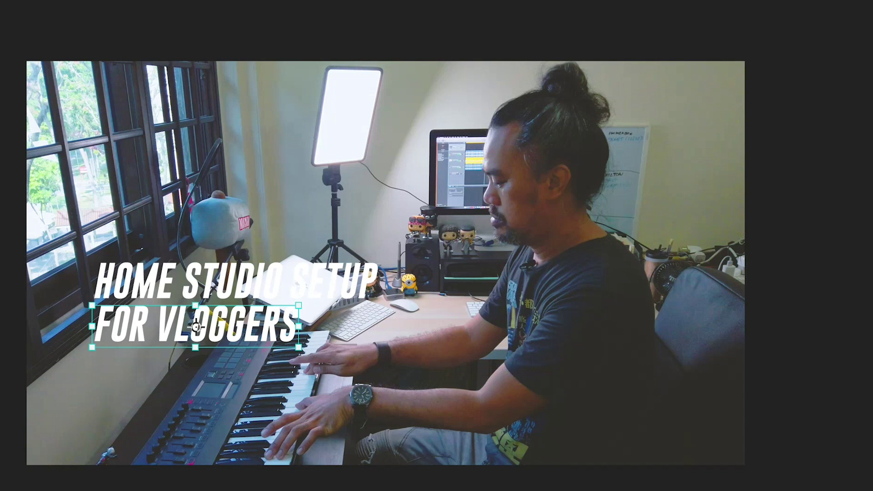
{"action": "left_click_drag", "start_coordinate": [298, 347], "coordinate": [419, 371]}
{"action": "key", "text": "Return"}
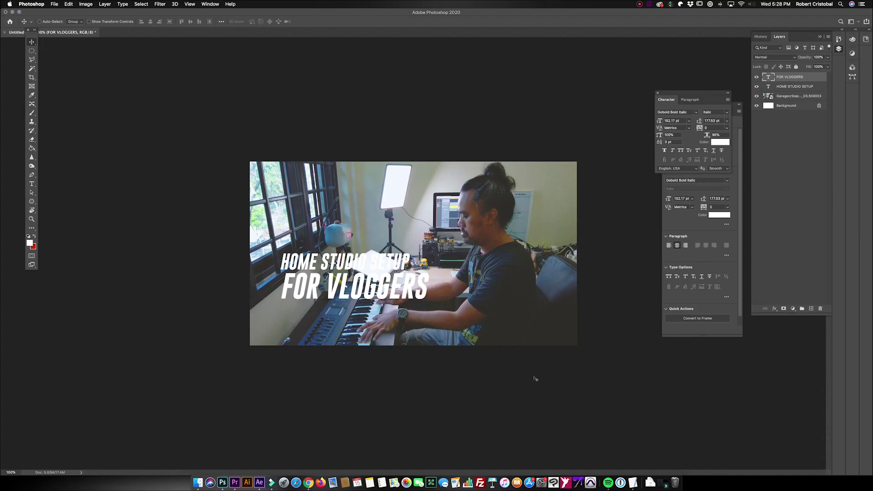
Nudge the FOR VLOGGERS text slightly left and up, closer beneath HOME STUDIO SETUP
{"action": "key", "text": "shift+Up"}
{"action": "key", "text": "shift+Down"}
{"action": "key", "text": "shift+Left"}
{"action": "key", "text": "shift+Left"}
{"action": "key", "text": "shift+Left"}
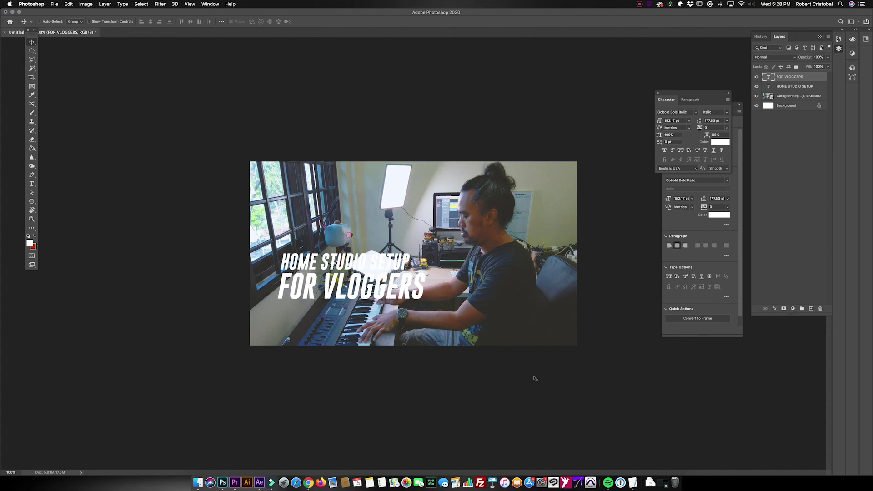
{"action": "key", "text": "Up"}
{"action": "key", "text": "Up"}
{"action": "key", "text": "Up"}
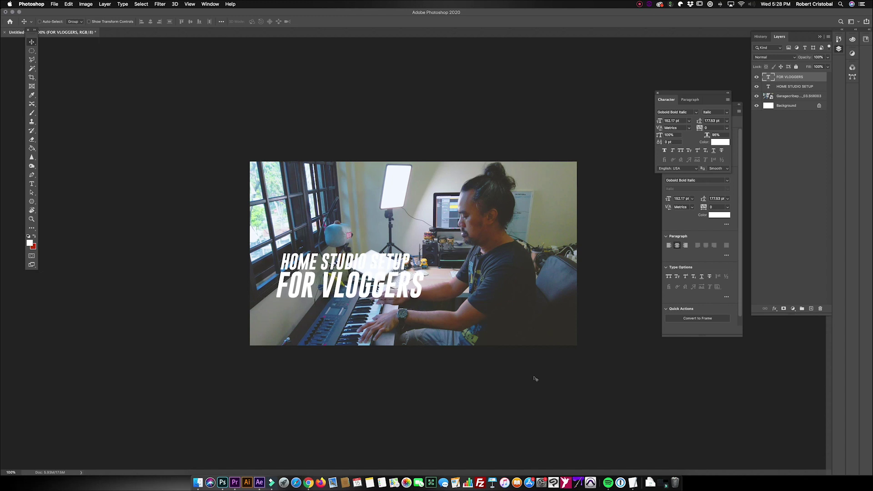
Add a new layer above the photo, outline both title lines with a slanted Pen tool path and convert it to a selection
{"action": "key", "text": "p"}
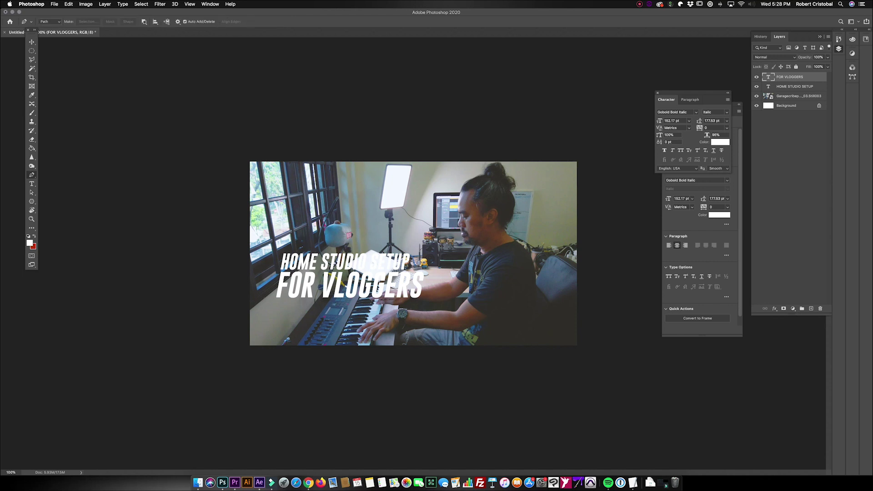
{"action": "left_click", "coordinate": [797, 96]}
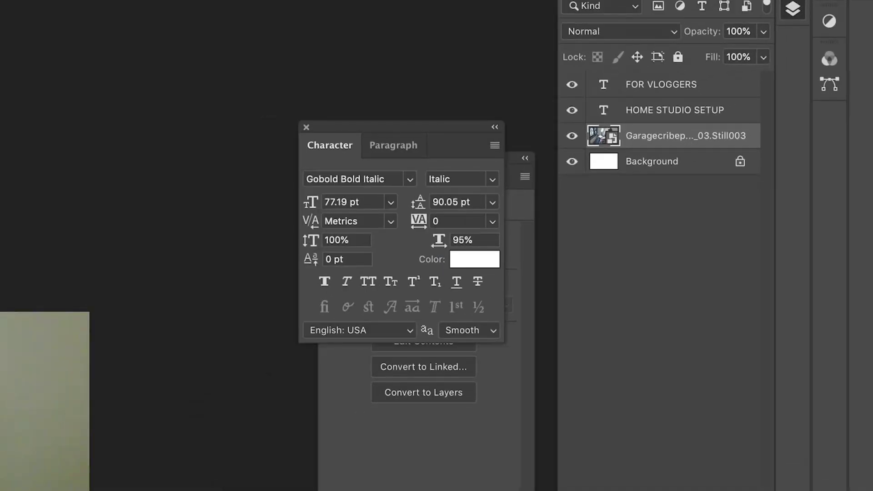
{"action": "key", "text": "super+shift+alt+n"}
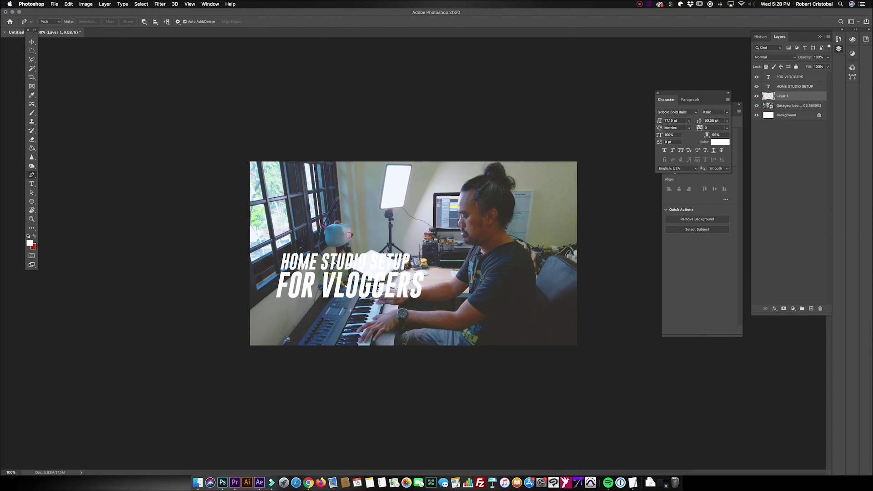
{"action": "left_click", "coordinate": [282, 249]}
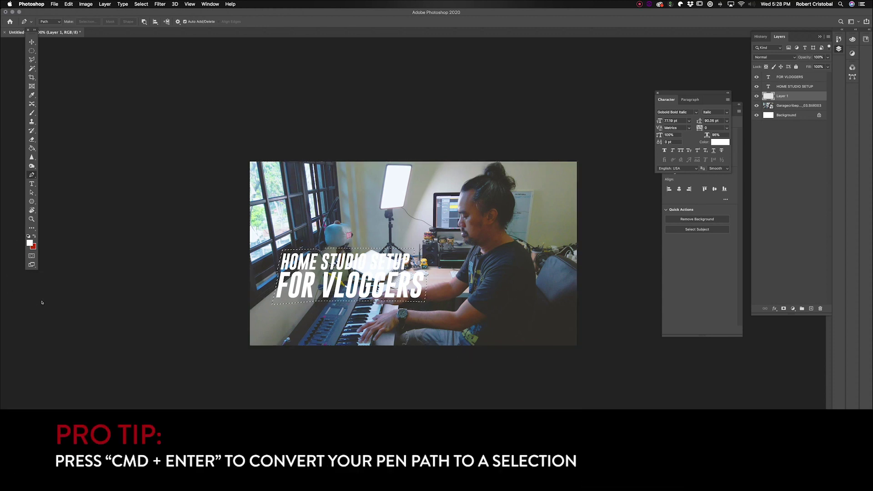
Swap the foreground and background colours and darken the red foreground colour to 45% brightness
{"action": "key", "text": "x"}
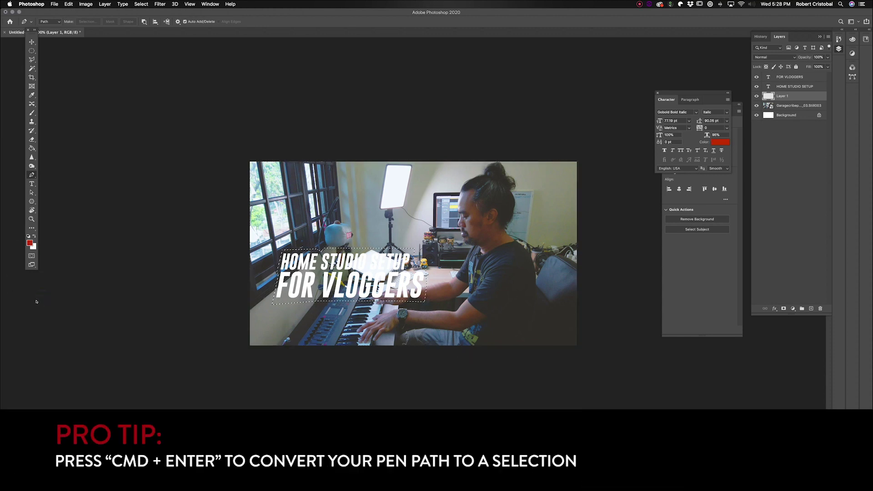
{"action": "left_click", "coordinate": [30, 243]}
{"action": "left_click", "coordinate": [662, 356]}
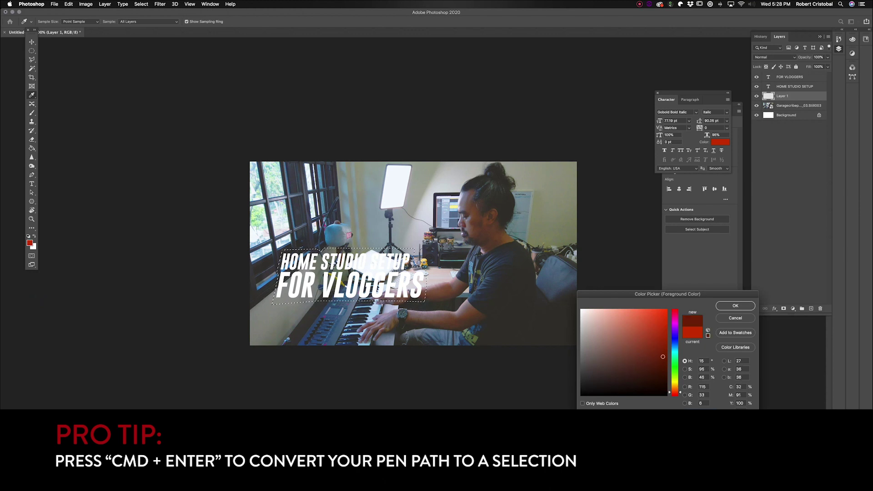
{"action": "left_click", "coordinate": [735, 305]}
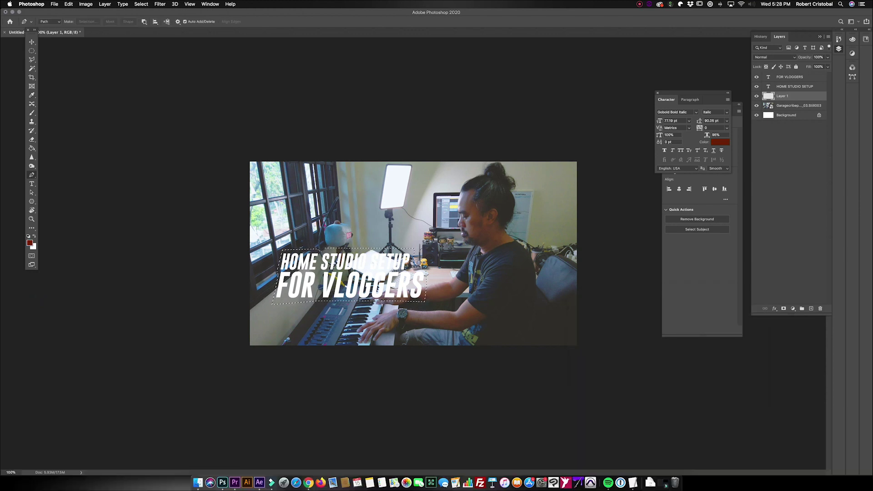
Fill the selection behind the title with the dark red foreground colour and deselect
{"action": "key", "text": "g"}
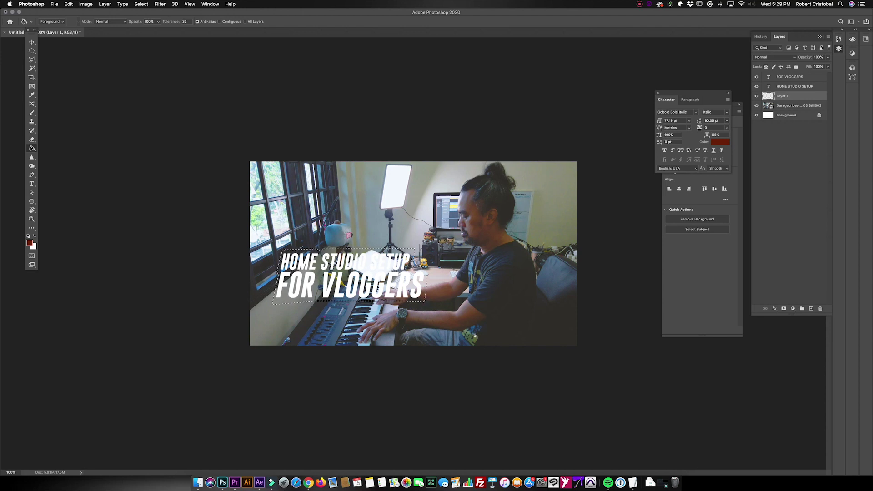
{"action": "key", "text": "alt+BackSpace"}
{"action": "key", "text": "super+d"}
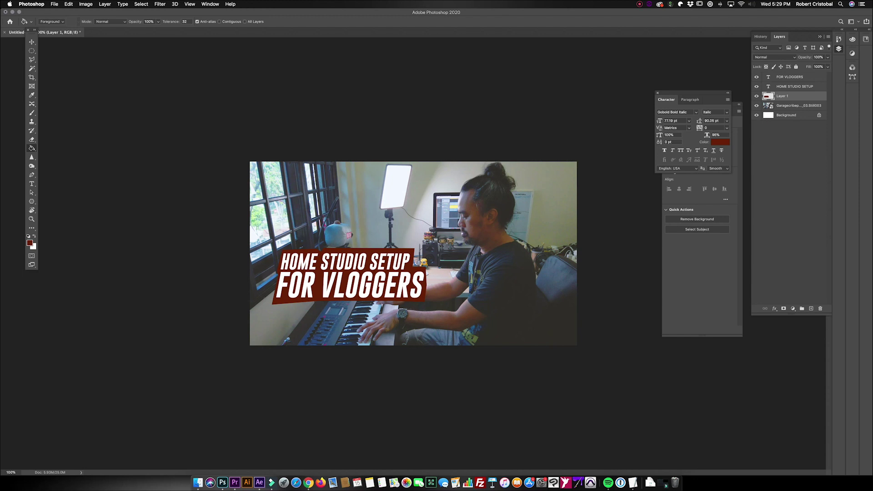
Rotate both title text layers and the red background shape together counterclockwise by about 13°, and deselect the layers
{"action": "left_click", "coordinate": [790, 77], "text": "shift"}
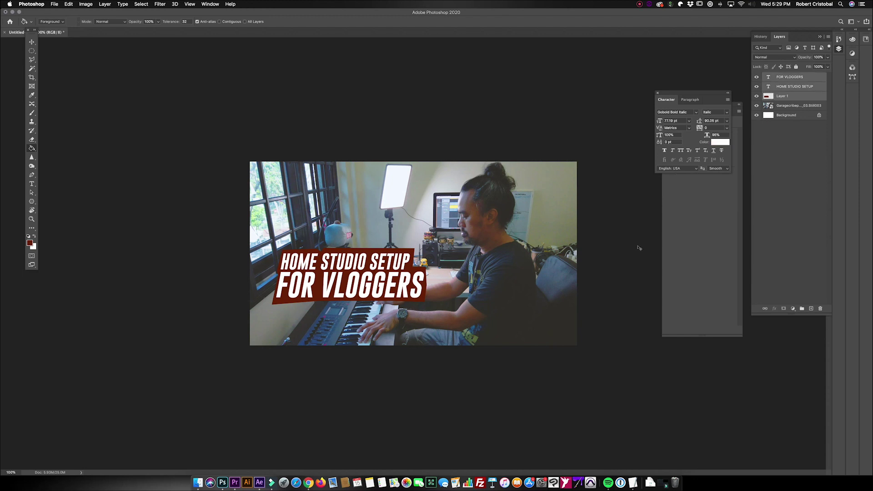
{"action": "key", "text": "super+t"}
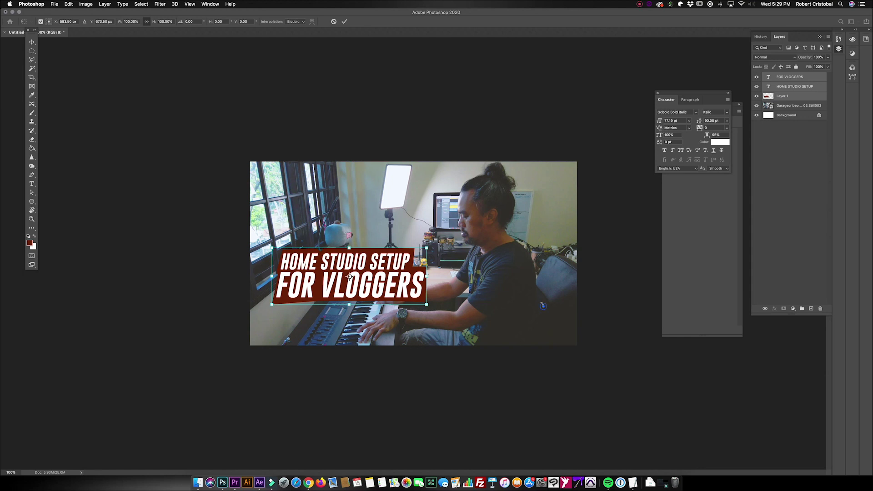
{"action": "left_click_drag", "start_coordinate": [540, 304], "coordinate": [539, 288]}
{"action": "left_click_drag", "start_coordinate": [440, 231], "coordinate": [441, 219]}
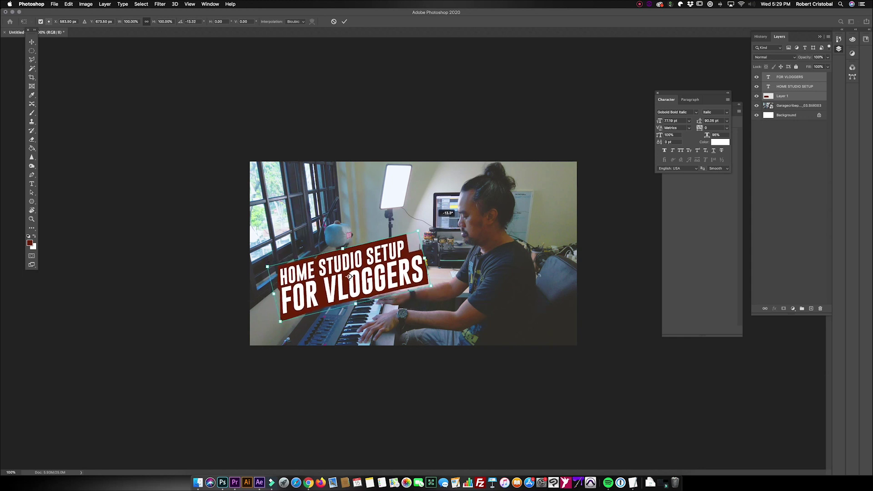
{"action": "key", "text": "Return"}
{"action": "key", "text": "g"}
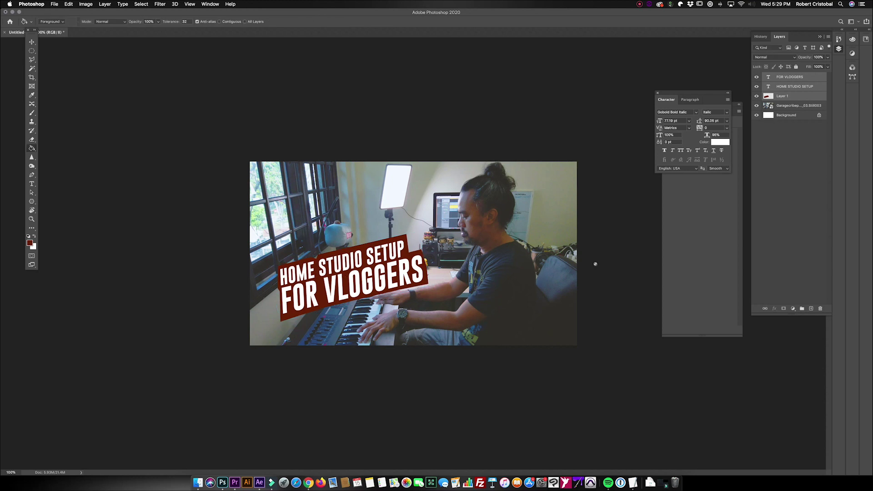
{"action": "key", "text": "v"}
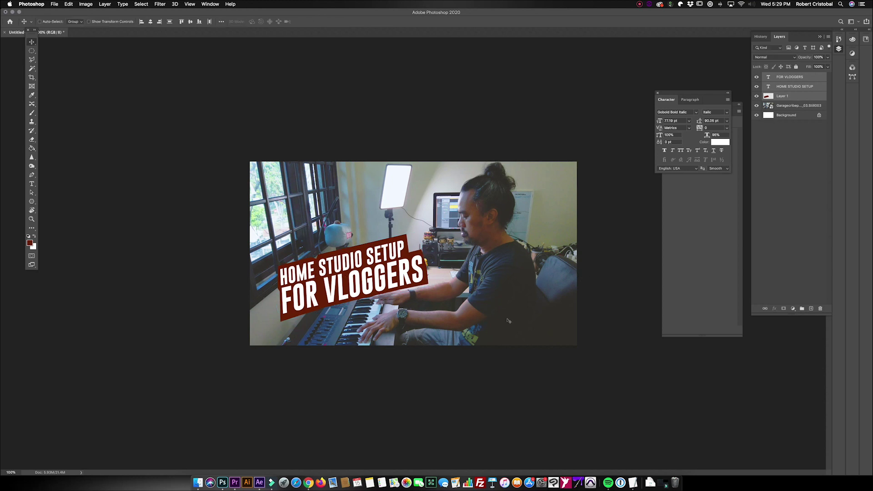
{"action": "key", "text": "Escape"}
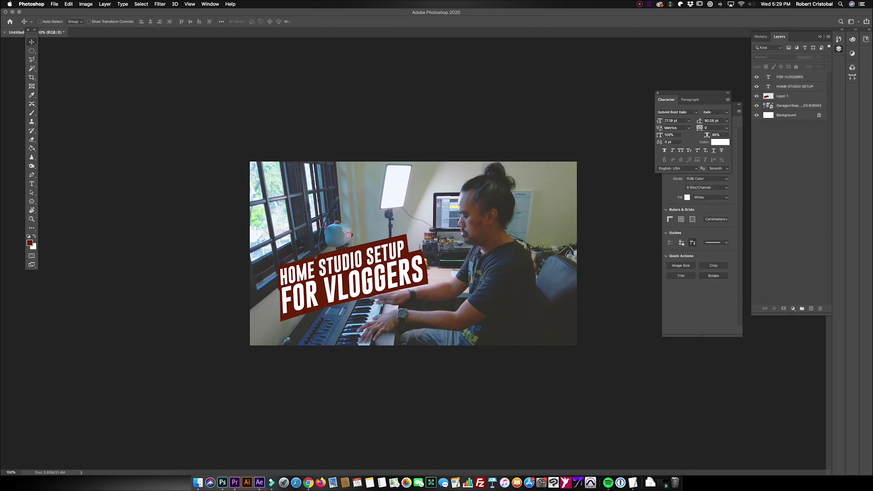
Switch to Finder and place png logo.png from the Thumbnail folder into the Photoshop document above the Background layer
{"action": "left_click", "coordinate": [794, 115]}
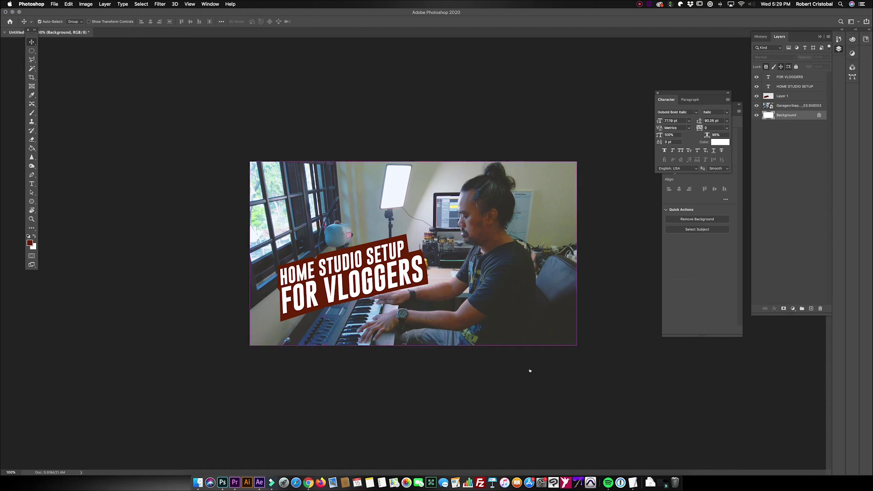
{"action": "key", "text": "super+Tab"}
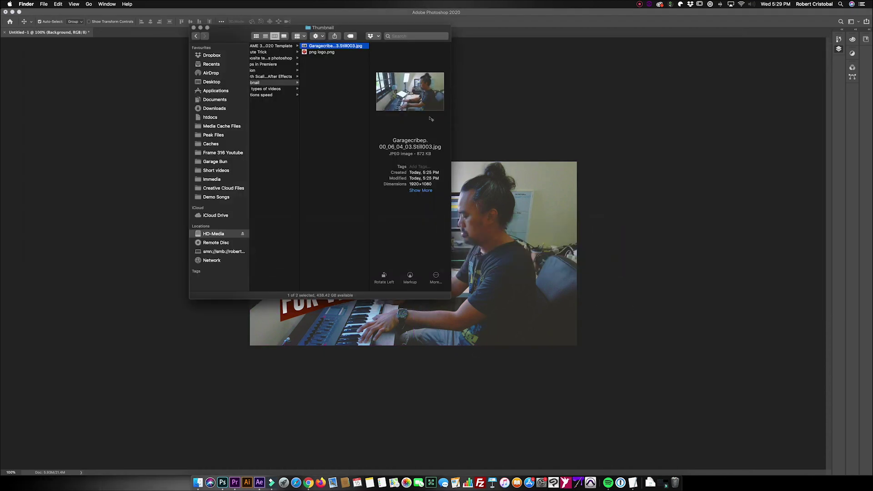
{"action": "key", "text": "Down"}
{"action": "key", "text": "Return"}
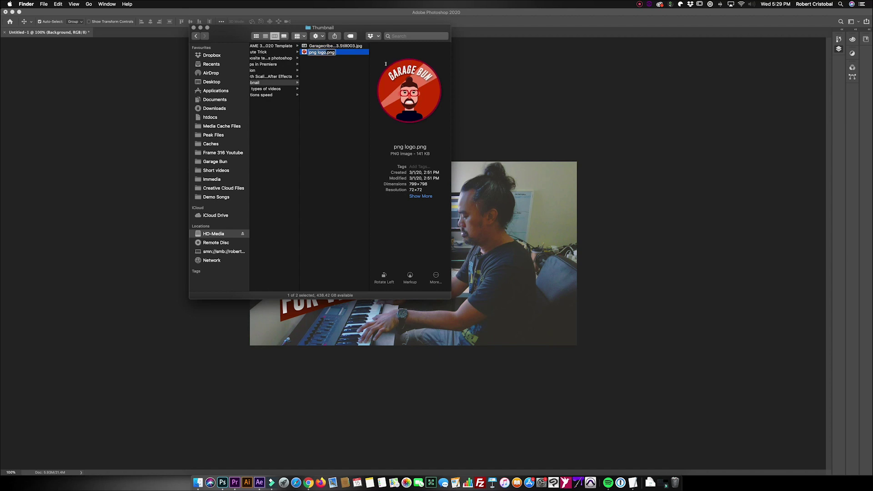
{"action": "left_click", "coordinate": [380, 64]}
{"action": "left_click_drag", "start_coordinate": [322, 51], "coordinate": [637, 326]}
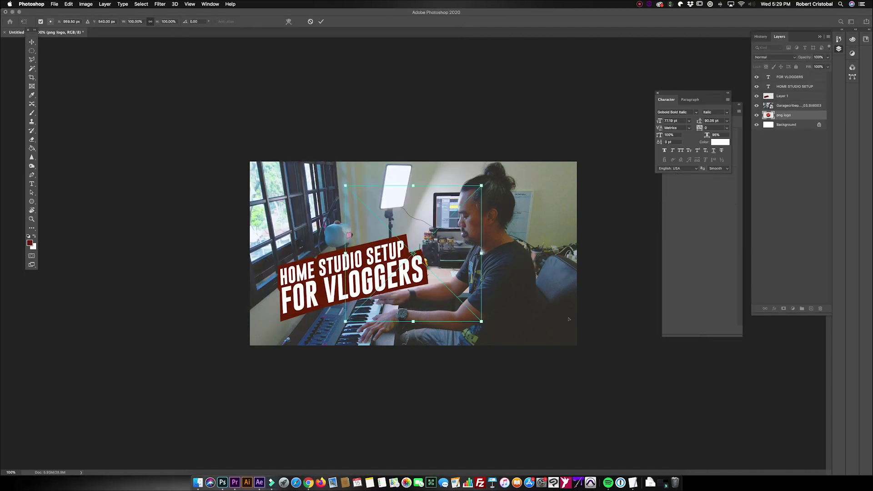
{"action": "key", "text": "Return"}
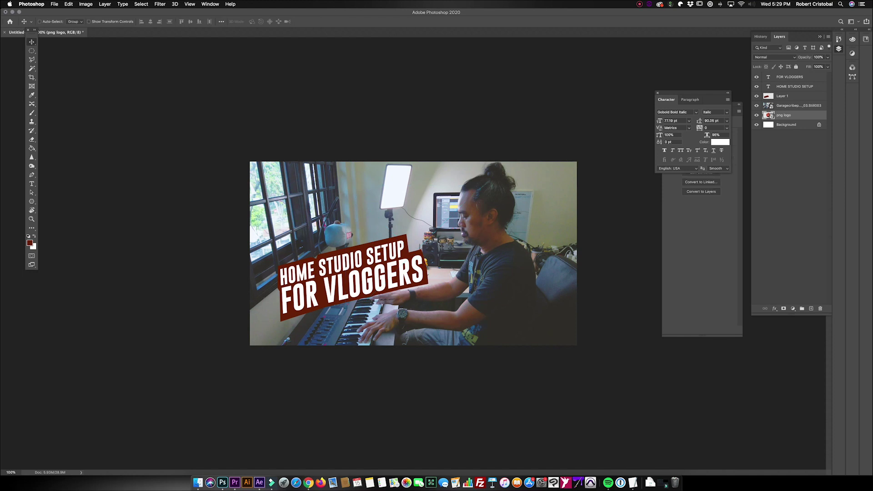
Move the png logo layer up the stack to just above the HOME STUDIO SETUP layer
{"action": "key", "text": "super+bracketright"}
{"action": "key", "text": "super+bracketright"}
{"action": "key", "text": "super+bracketright"}
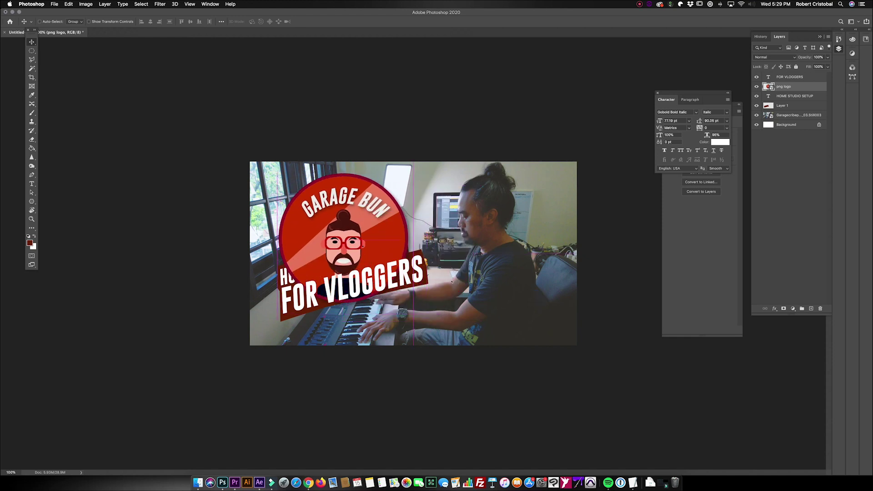
Shrink the logo to about a quarter of its size and place it over the window in the photo's upper-left area
{"action": "key", "text": "super+t"}
{"action": "left_click_drag", "start_coordinate": [413, 308], "coordinate": [312, 206]}
{"action": "key", "text": "Return"}
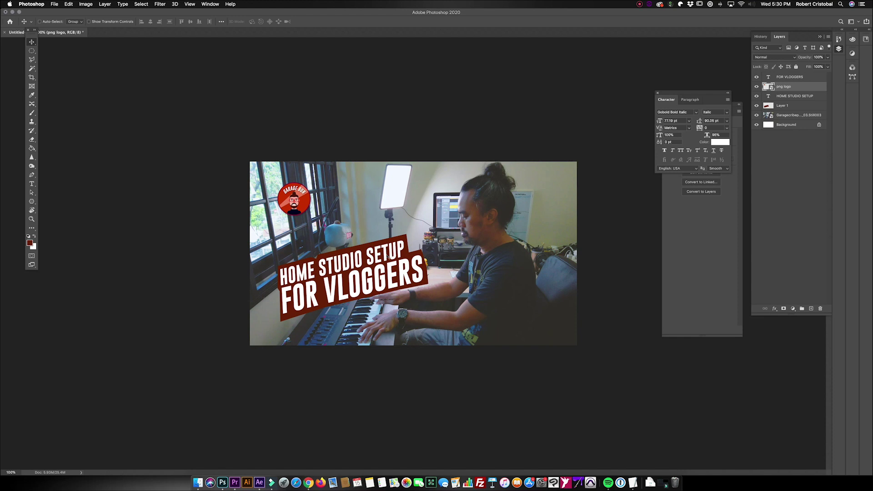
{"action": "left_click", "coordinate": [58, 4]}
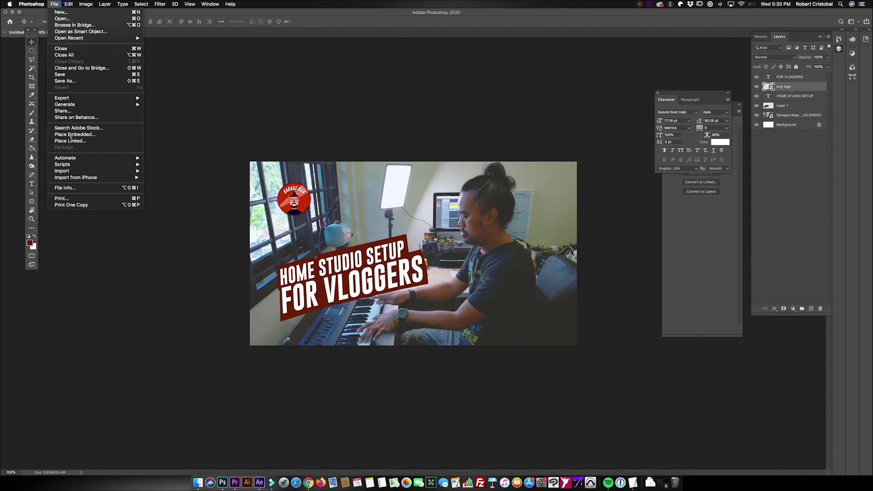
{"action": "key", "text": "shift+super+s"}
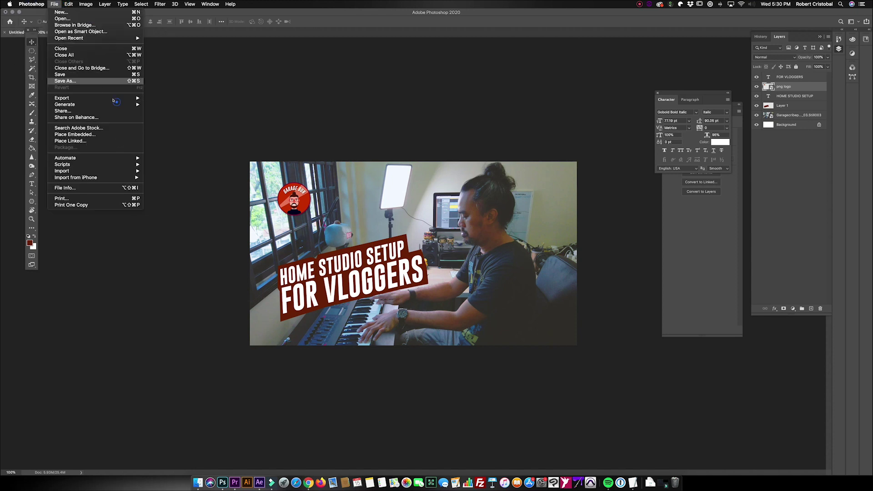
{"action": "key", "text": "super+s"}
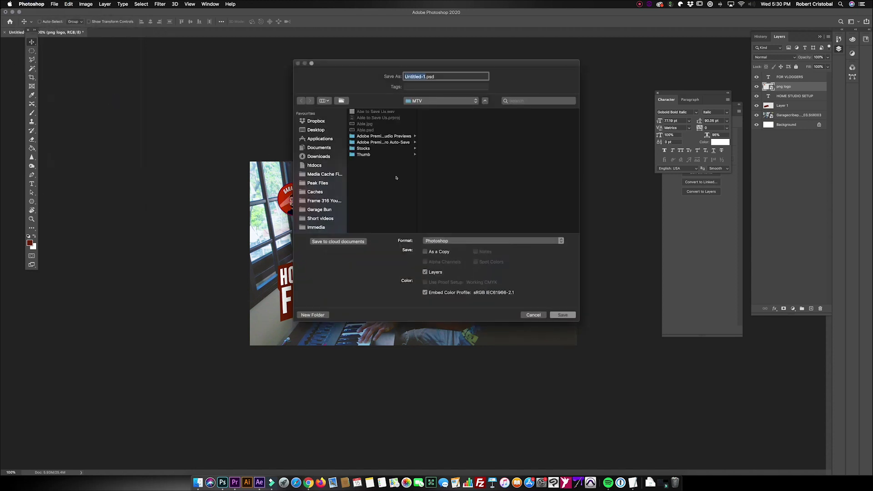
{"action": "key", "text": "Escape"}
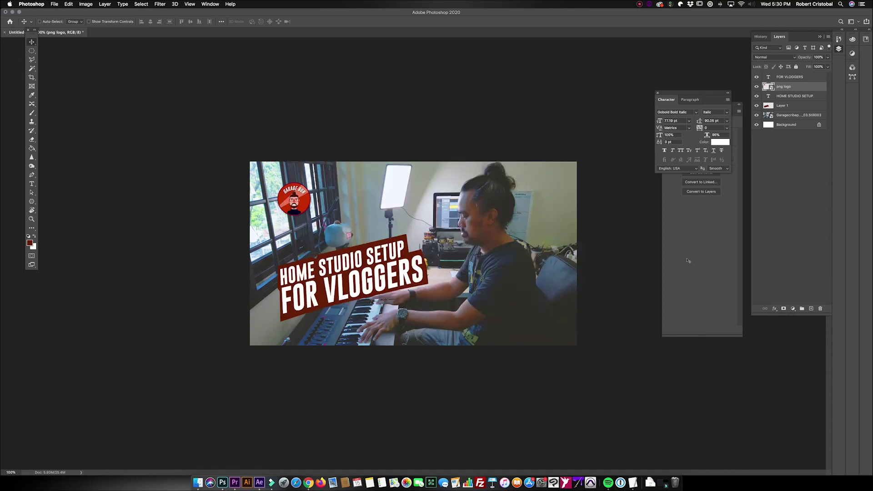